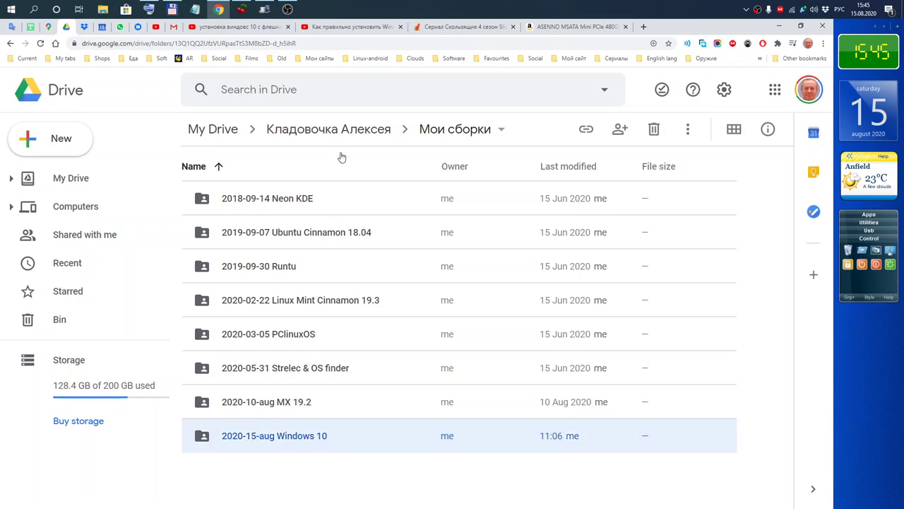
Open the bookmarked AR website in a new browser tab and follow its Google Drive download link.
{"action": "left_click", "coordinate": [361, 141]}
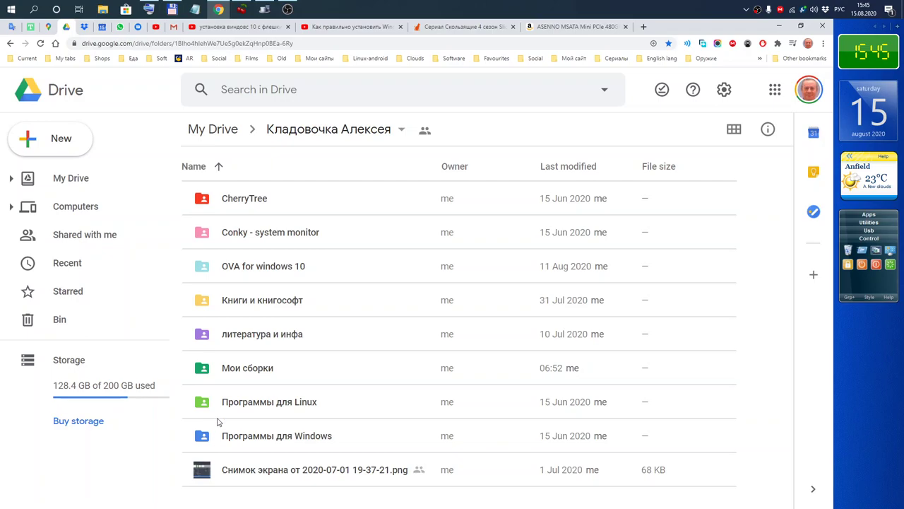
{"action": "left_click", "coordinate": [645, 26]}
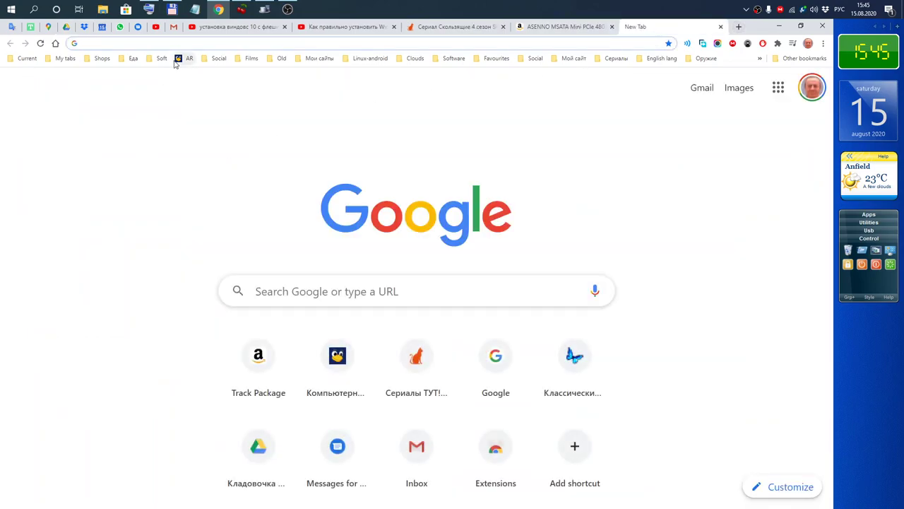
{"action": "left_click", "coordinate": [177, 60]}
{"action": "scroll", "coordinate": [285, 321], "scroll_direction": "down", "scroll_amount": 8}
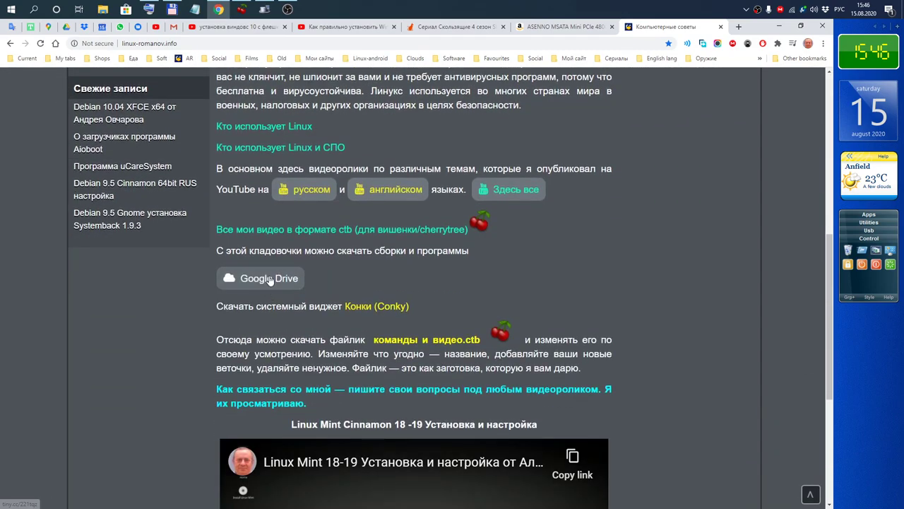
{"action": "left_click", "coordinate": [269, 279]}
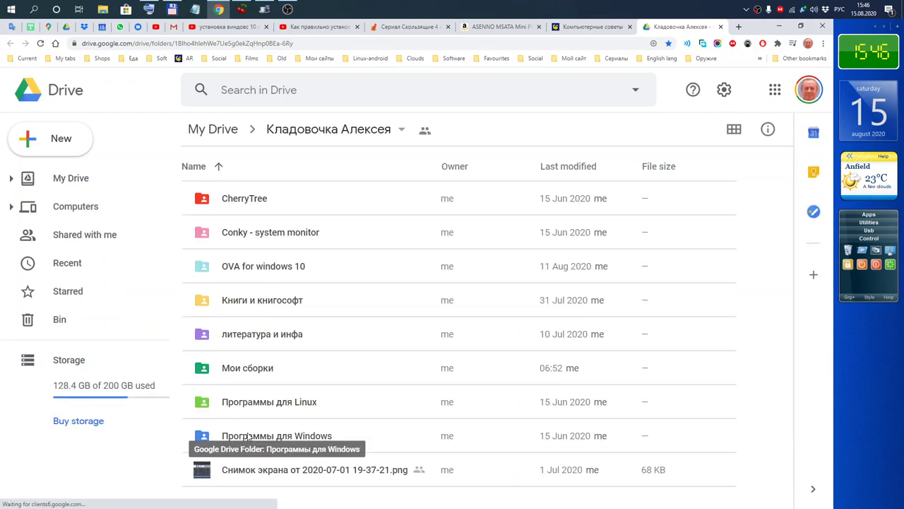
Browse the Drive storage through Программы для Windows, Soft and its inner Soft folder to the Paragon Home Expert 15 10.1.25.1137 folder.
{"action": "left_click", "coordinate": [249, 435]}
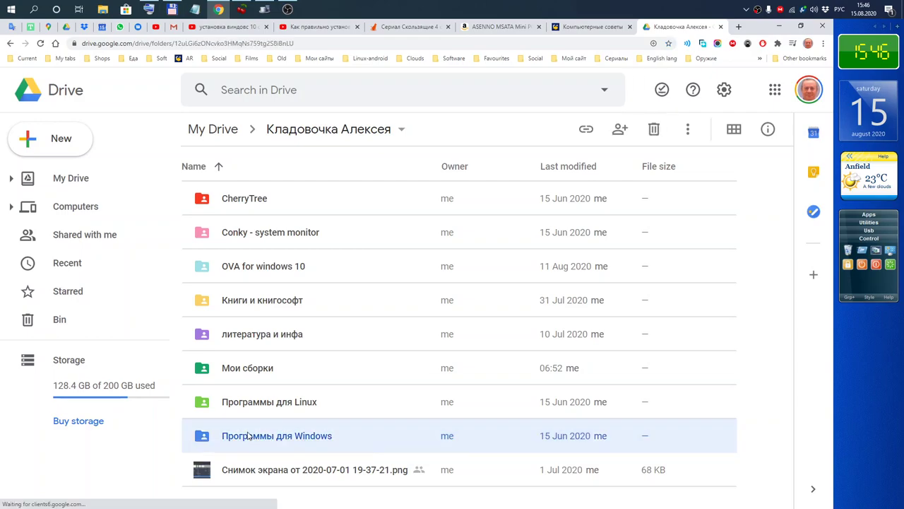
{"action": "double_click", "coordinate": [248, 436]}
{"action": "left_click", "coordinate": [214, 201]}
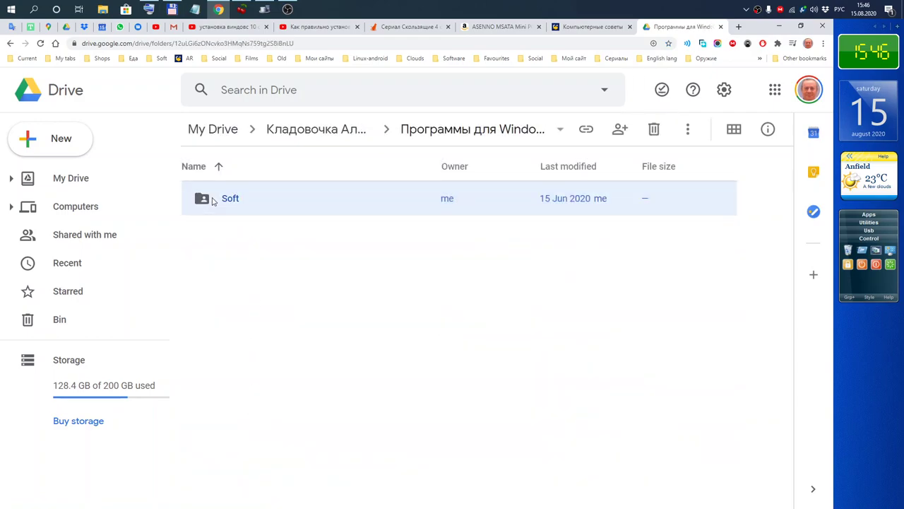
{"action": "double_click", "coordinate": [213, 201]}
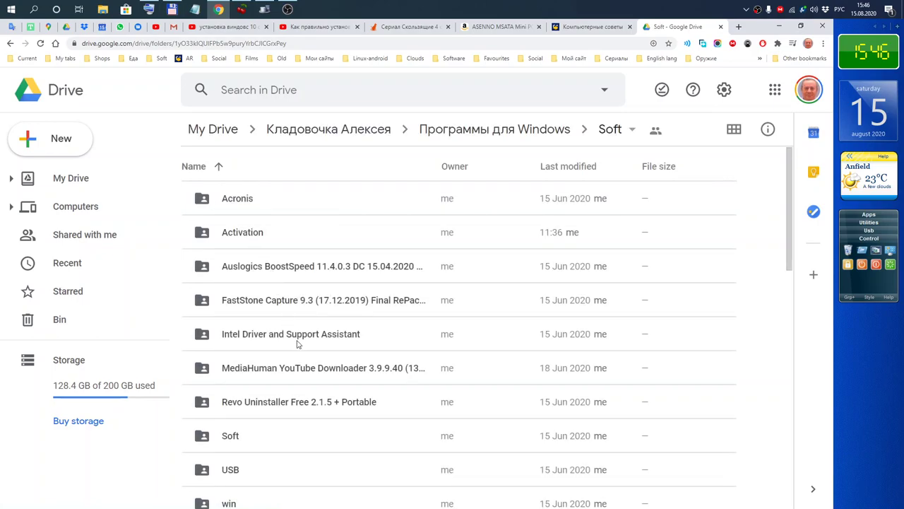
{"action": "double_click", "coordinate": [230, 437]}
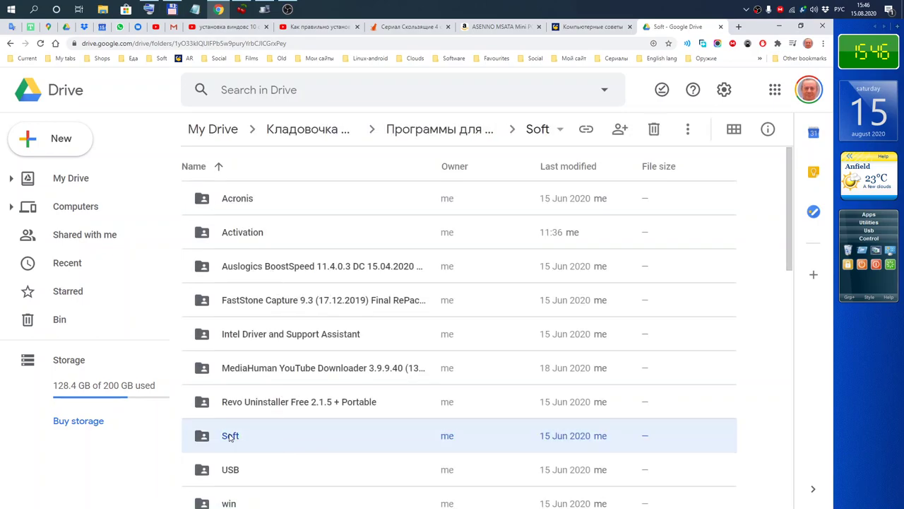
{"action": "scroll", "coordinate": [268, 429], "scroll_direction": "down", "scroll_amount": 3}
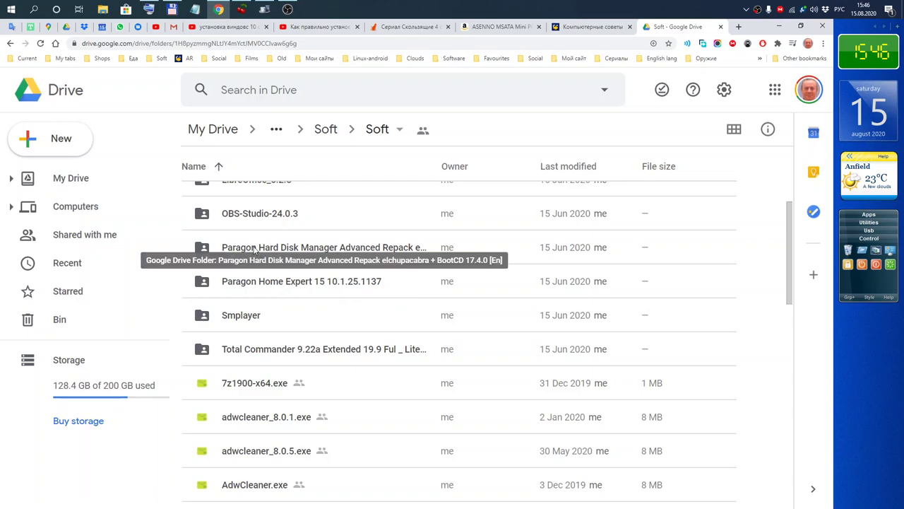
{"action": "left_click", "coordinate": [221, 283]}
{"action": "double_click", "coordinate": [220, 281]}
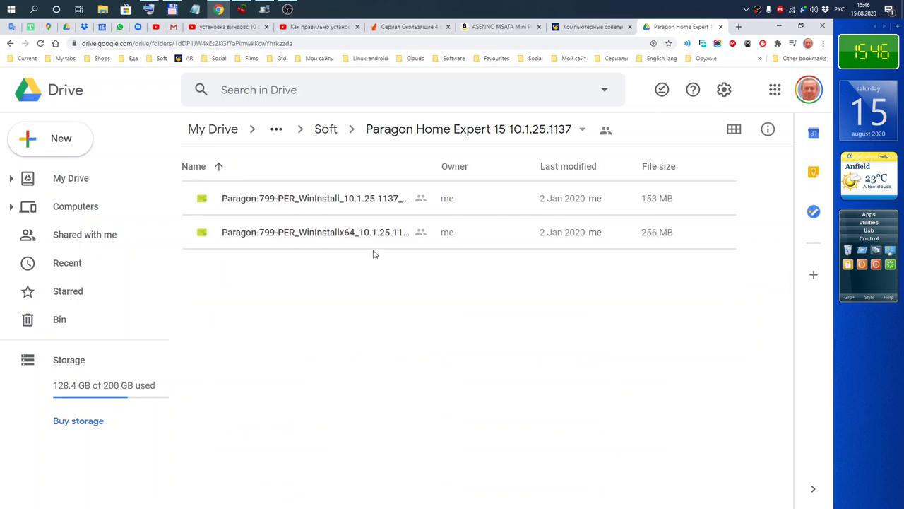
Check the file size of the Paragon WinInstallx64 installer and view its available file actions, including Download.
{"action": "mouse_move", "coordinate": [663, 236]}
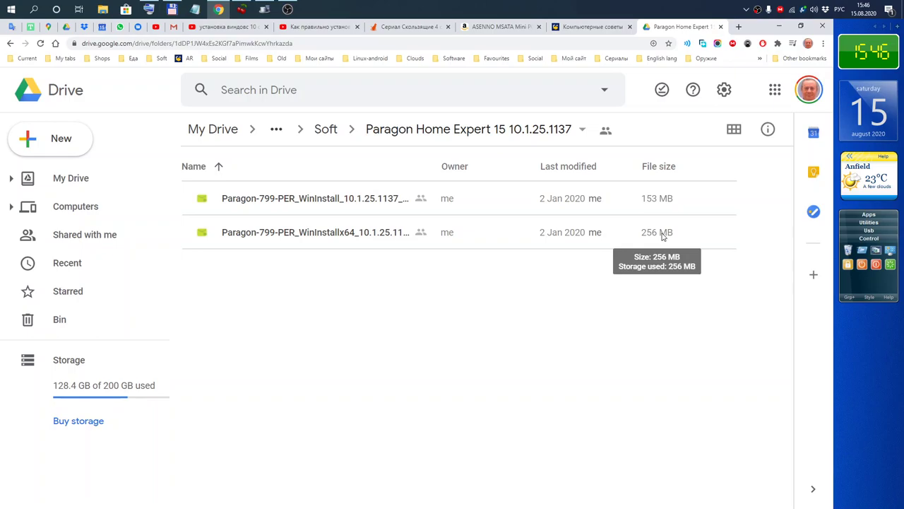
{"action": "right_click", "coordinate": [432, 233]}
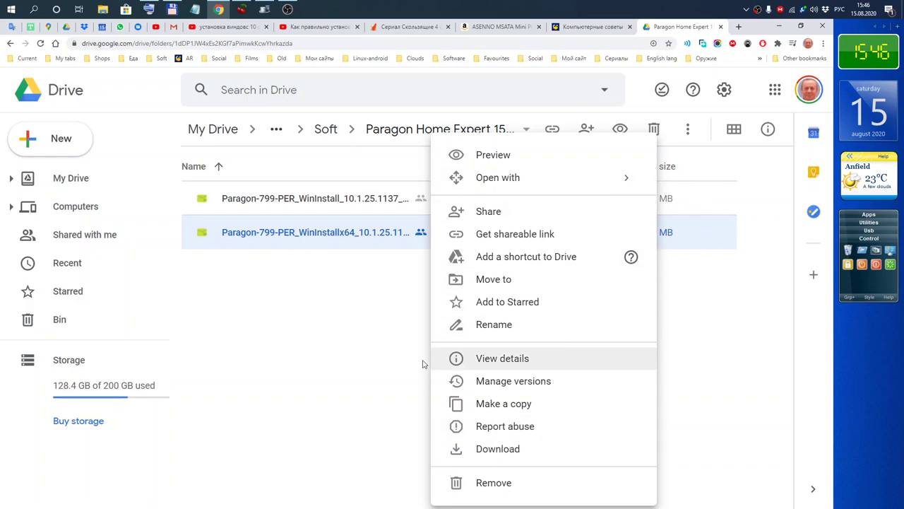
{"action": "left_click", "coordinate": [359, 378]}
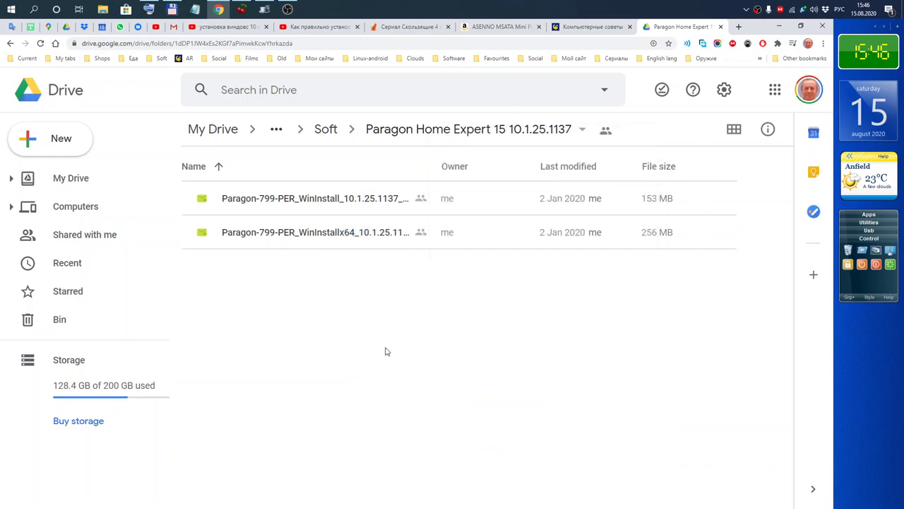
Minimize the browser, switch to Acronis Disk Director 12 and select Диск 4 to inspect its partition style.
{"action": "left_click", "coordinate": [780, 28]}
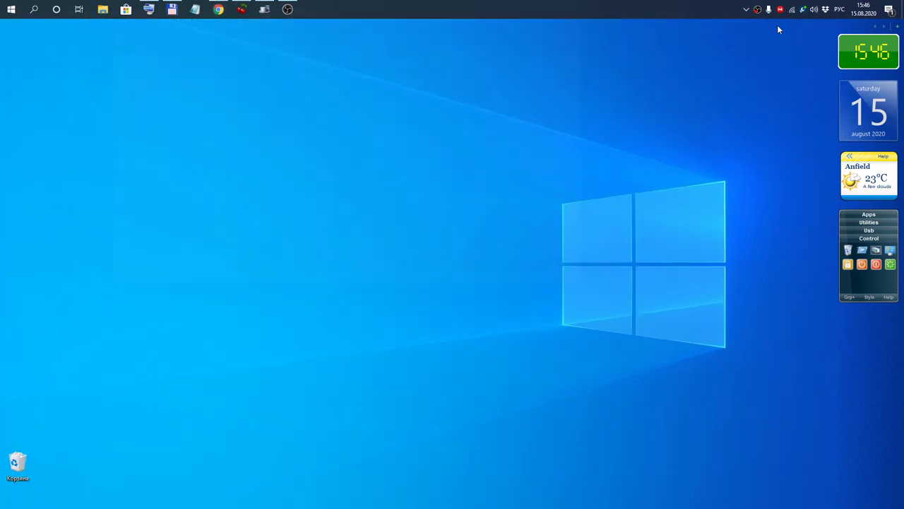
{"action": "left_click", "coordinate": [266, 10]}
{"action": "left_click_drag", "start_coordinate": [353, 49], "coordinate": [388, 36]}
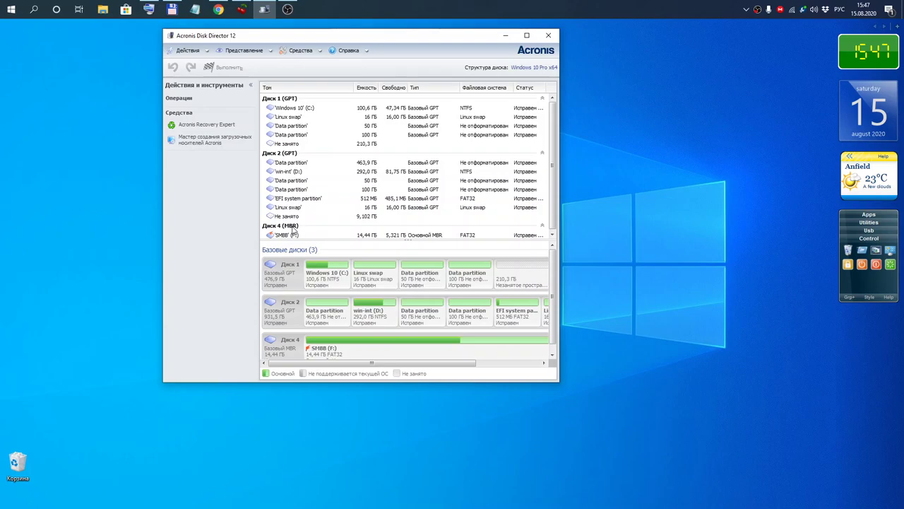
{"action": "left_click", "coordinate": [294, 226]}
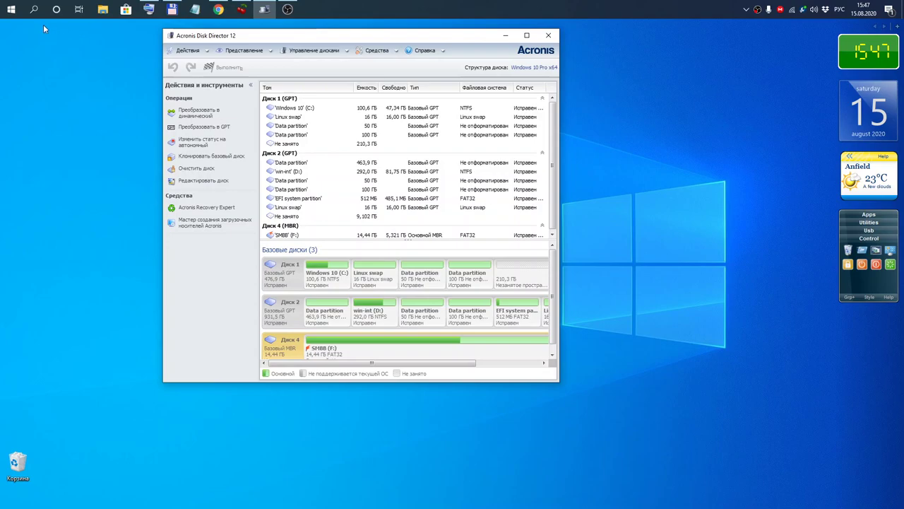
Launch Paragon Hard Disk Manager 15 and schedule conversion of the Kingston DataTraveler USB disk from MBR to GPT.
{"action": "left_click", "coordinate": [13, 10]}
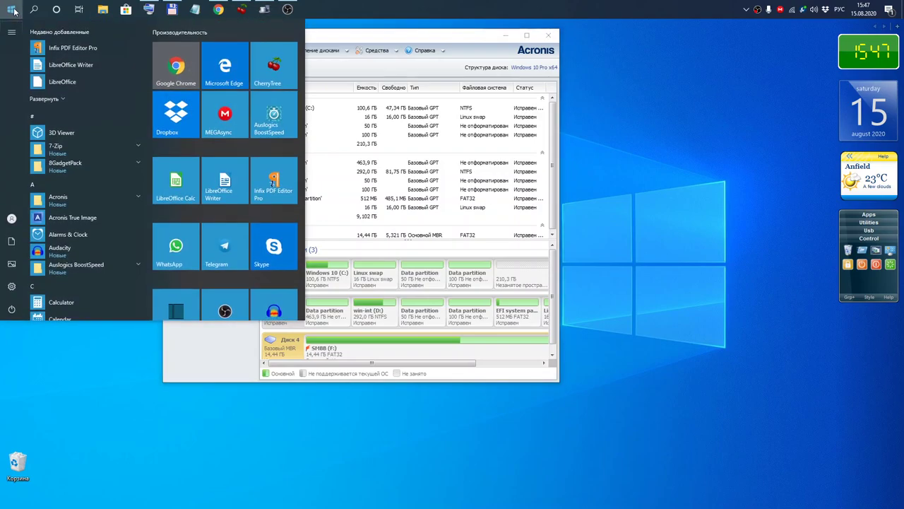
{"action": "scroll", "coordinate": [196, 205], "scroll_direction": "down", "scroll_amount": 2}
{"action": "left_click", "coordinate": [269, 265]}
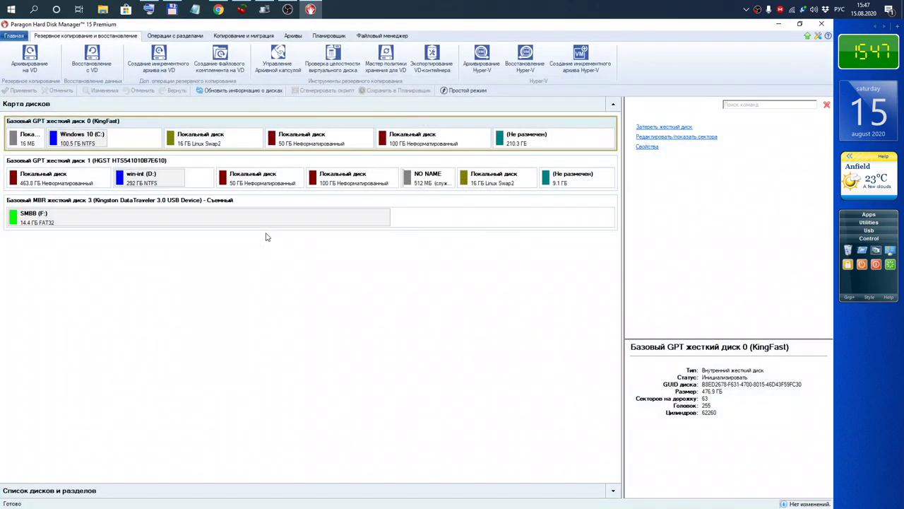
{"action": "left_click", "coordinate": [152, 203]}
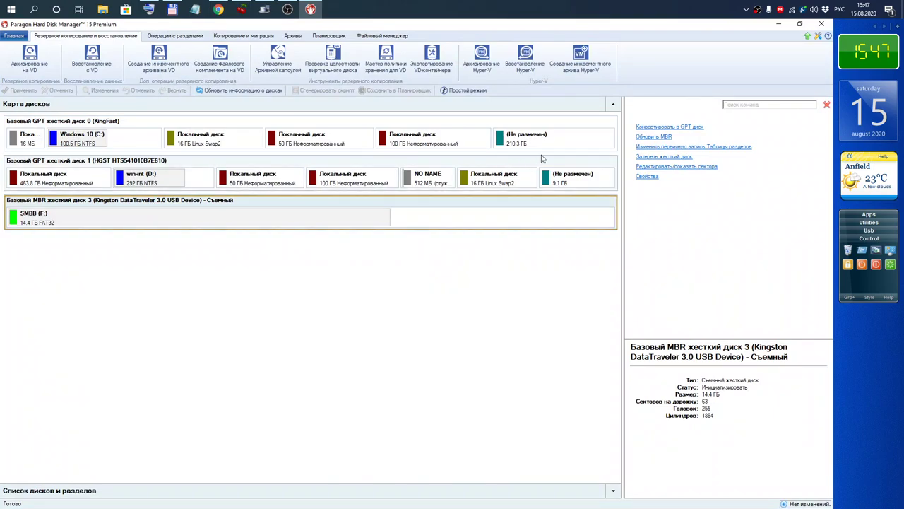
{"action": "left_click", "coordinate": [687, 129]}
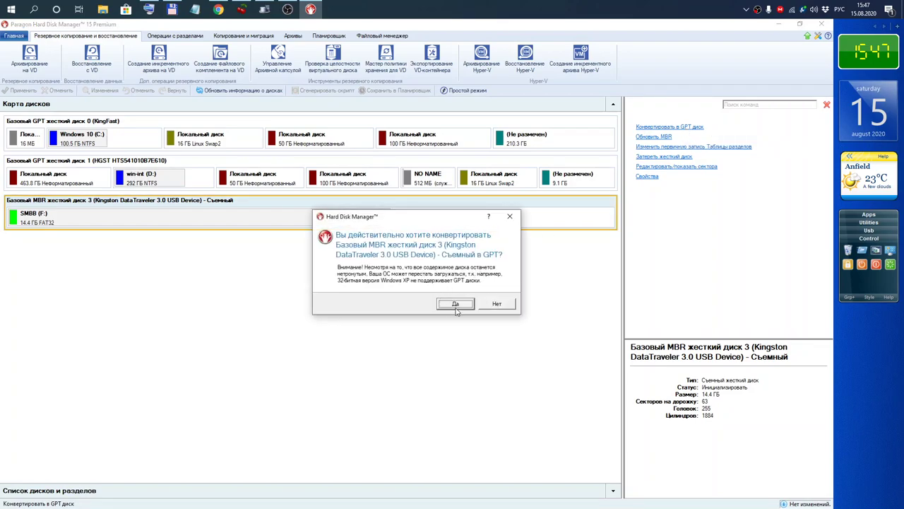
{"action": "left_click", "coordinate": [456, 304]}
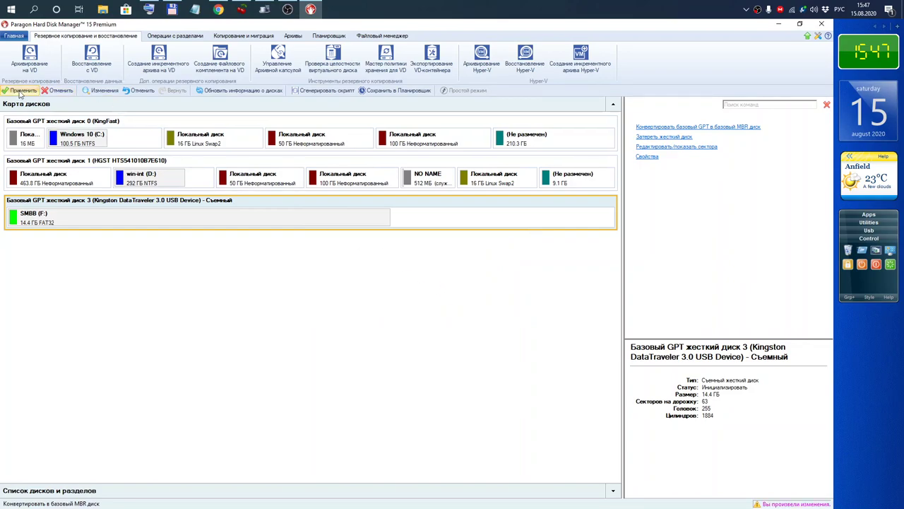
Apply the pending MBR-to-GPT conversion, let it run to completion and close the progress window.
{"action": "left_click", "coordinate": [23, 92]}
{"action": "left_click", "coordinate": [444, 293]}
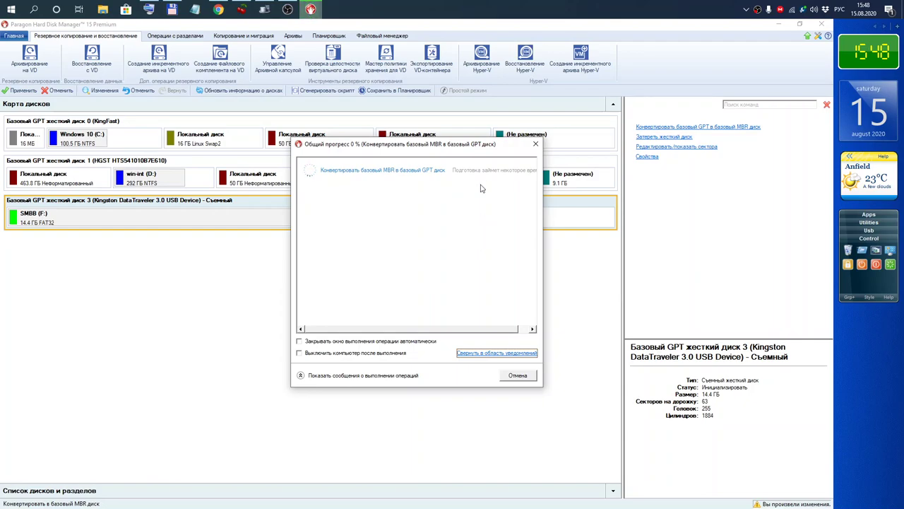
{"action": "left_click_drag", "start_coordinate": [468, 147], "coordinate": [746, 250]}
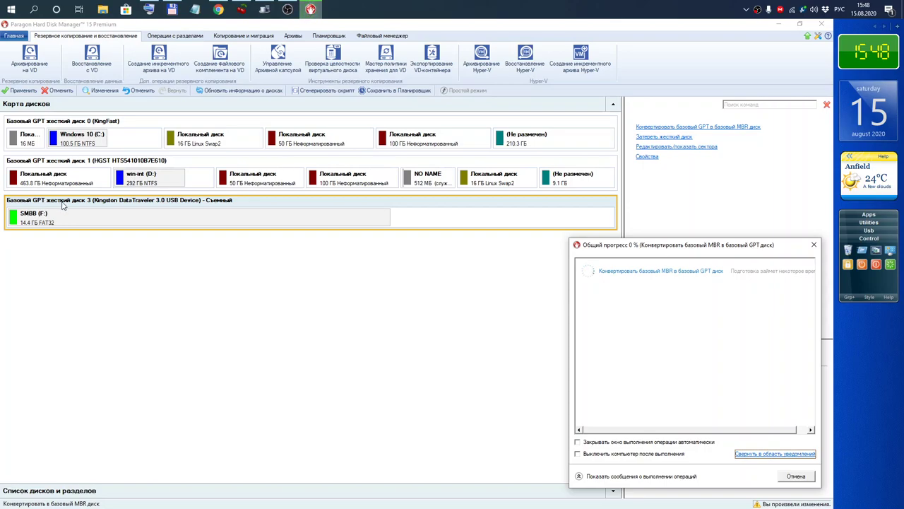
{"action": "left_click_drag", "start_coordinate": [643, 249], "coordinate": [366, 127]}
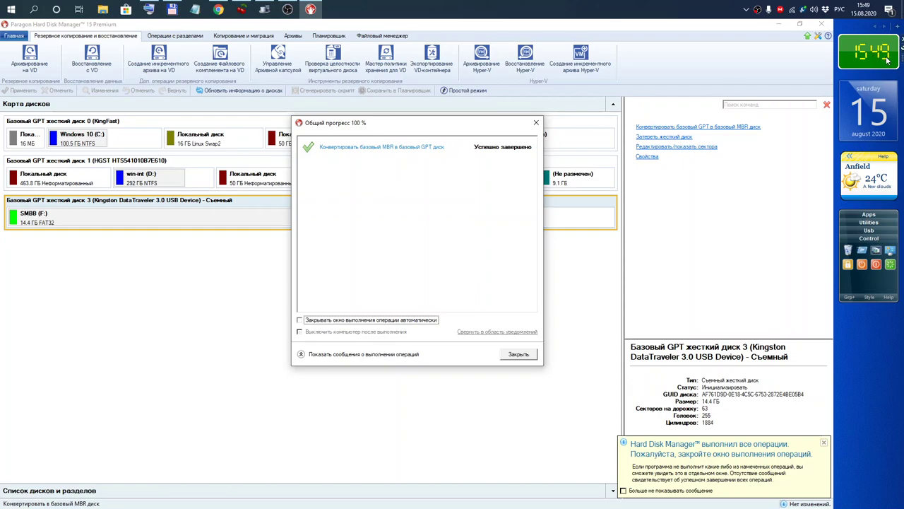
{"action": "left_click", "coordinate": [520, 355]}
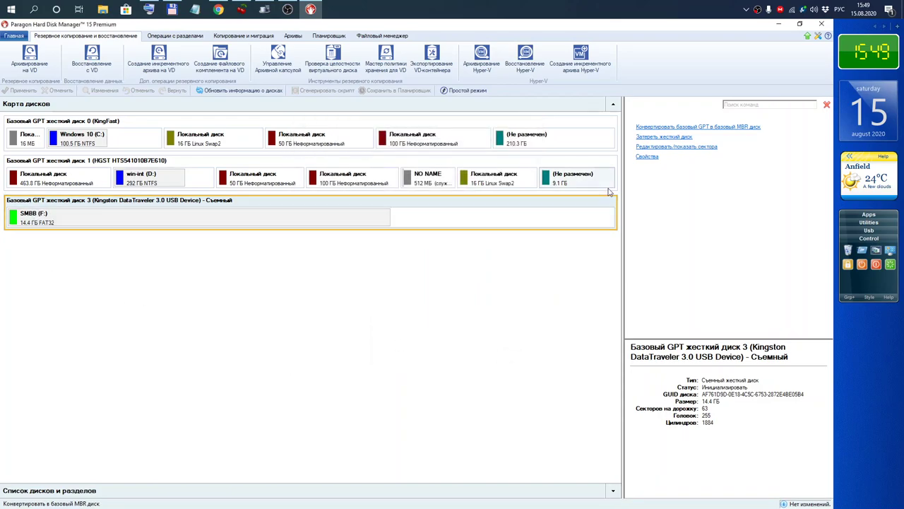
Exit Hard Disk Manager, check the partition style of Диск 4 in Acronis Disk Director and close that program too.
{"action": "left_click", "coordinate": [821, 25]}
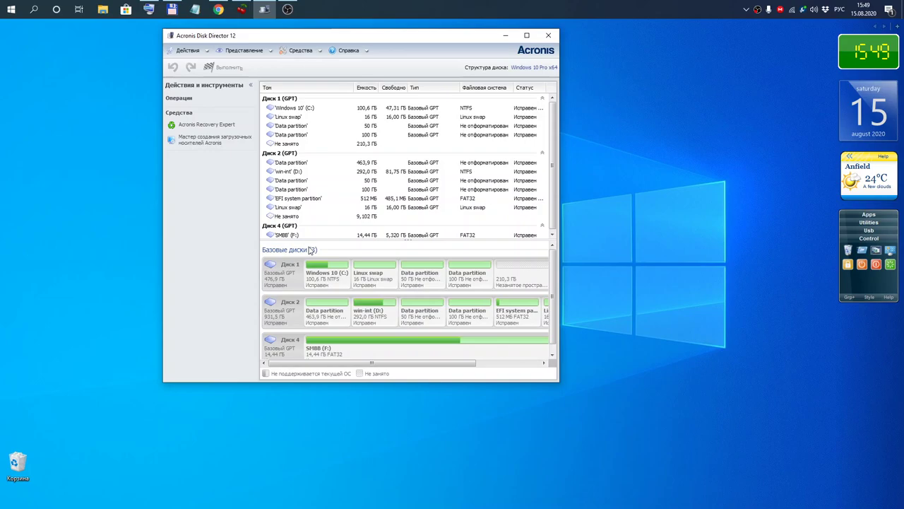
{"action": "left_click", "coordinate": [292, 226]}
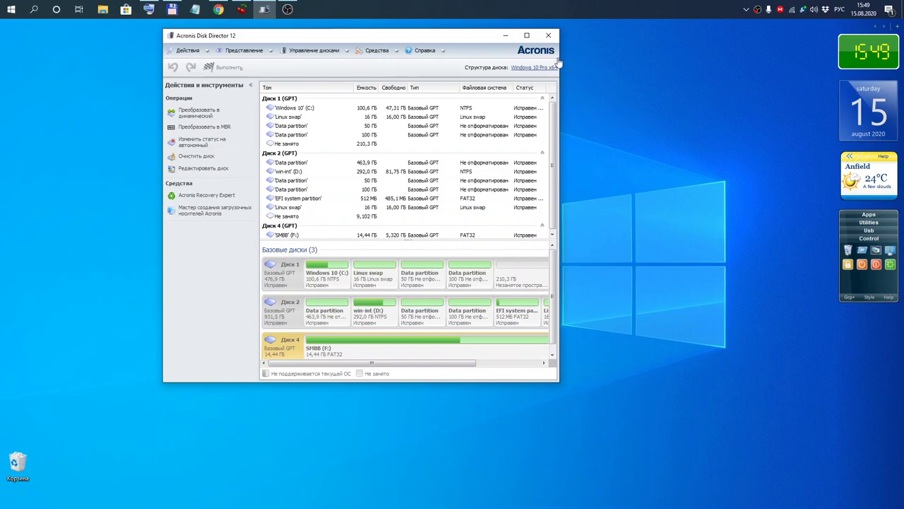
{"action": "left_click", "coordinate": [549, 35]}
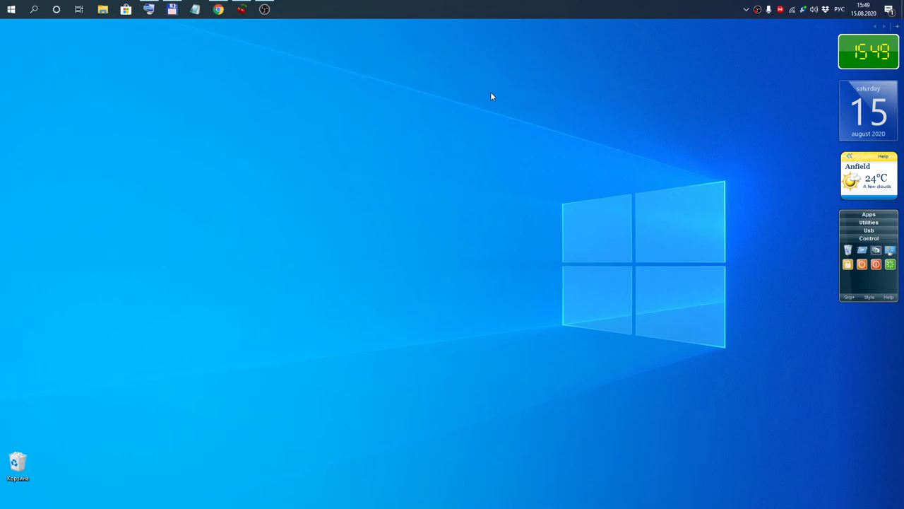
{"action": "right_click", "coordinate": [758, 10]}
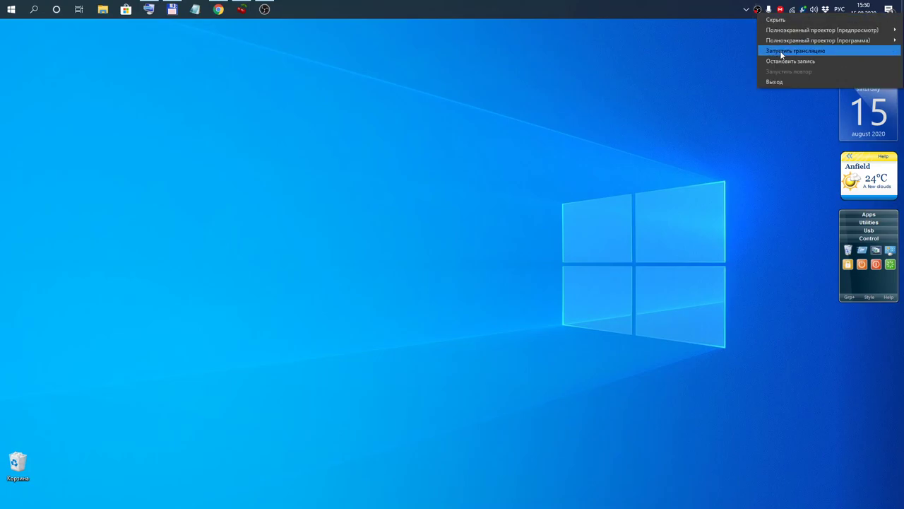